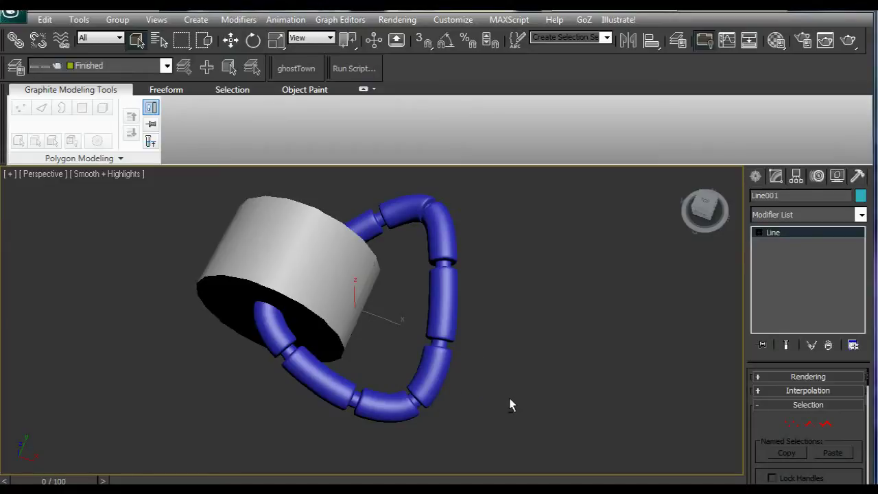
Step: Orbit the Perspective view and switch to Wireframe to reveal the spline running through the blue tube
alt+middle_drag(510, 406, 504, 333)
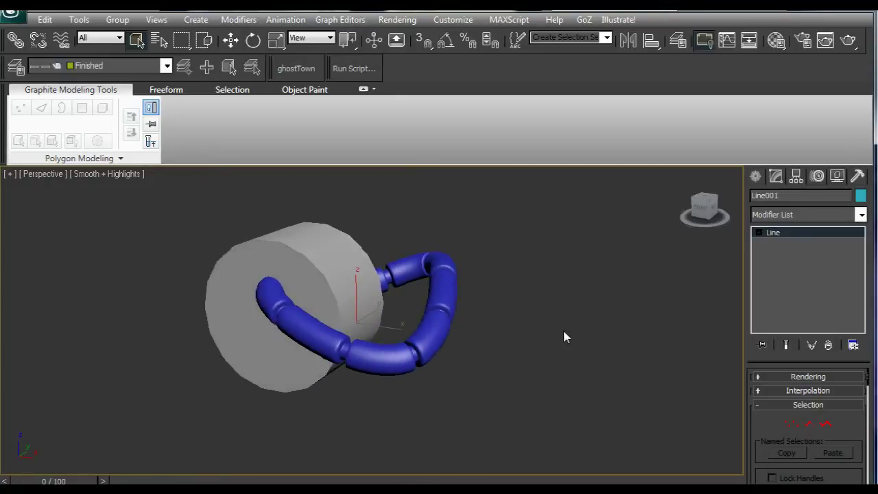
key(F4)
key(F3)
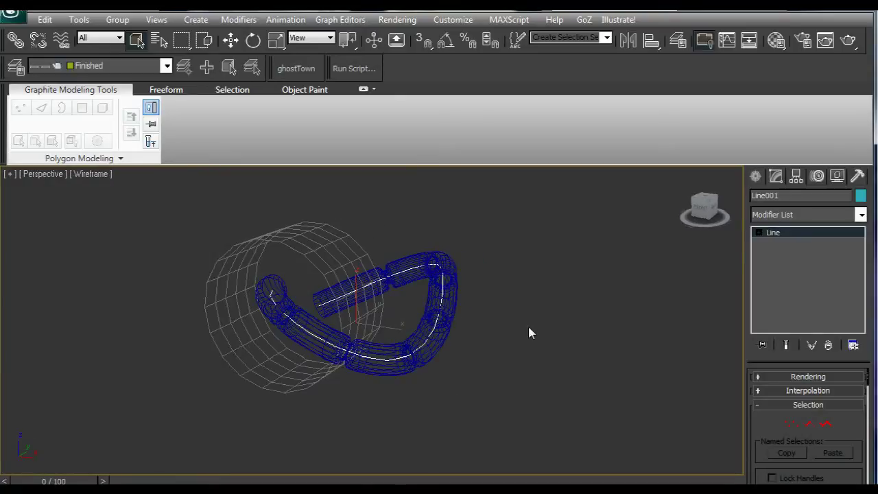
alt+middle_drag(528, 333, 542, 347)
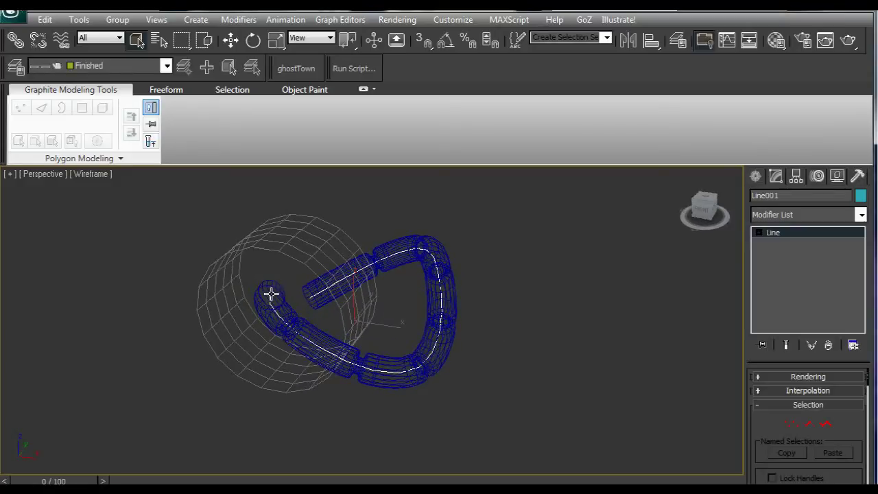
Step: At Line001's Vertex level, move the tube's end vertex near the cylinder down to bend the tube
click(758, 233)
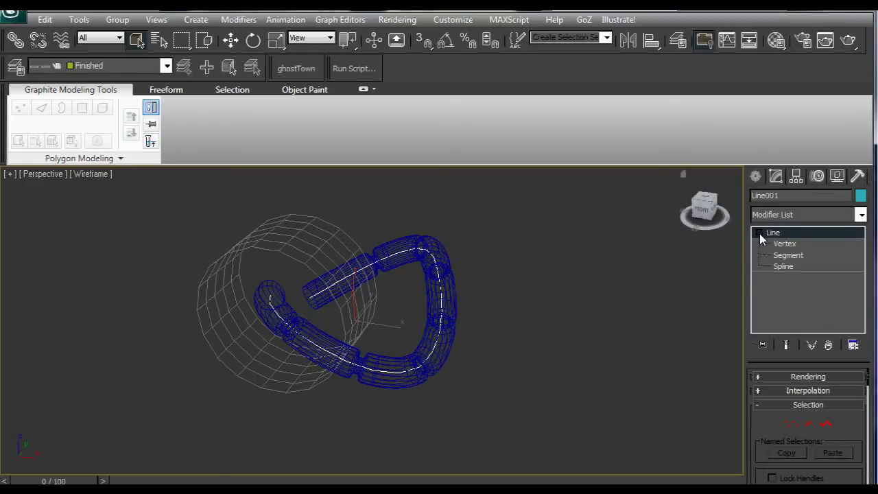
click(784, 244)
click(271, 296)
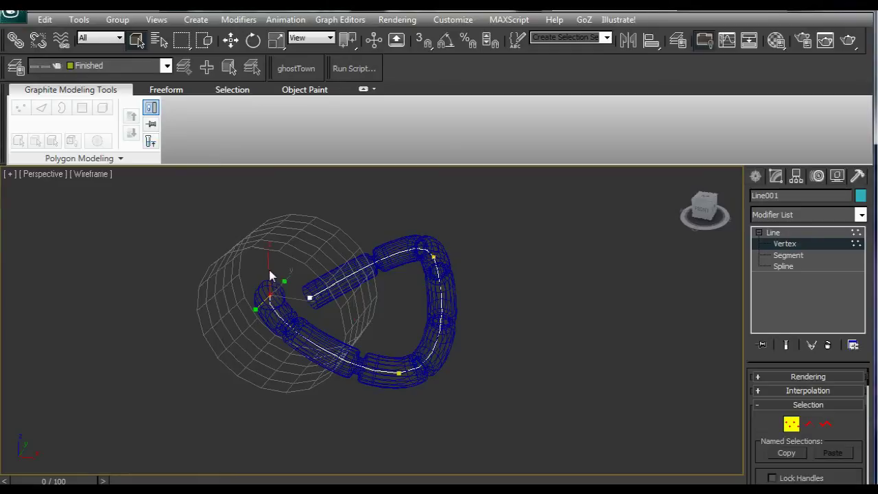
key(w)
drag(268, 269, 287, 308)
alt+middle_drag(434, 305, 336, 288)
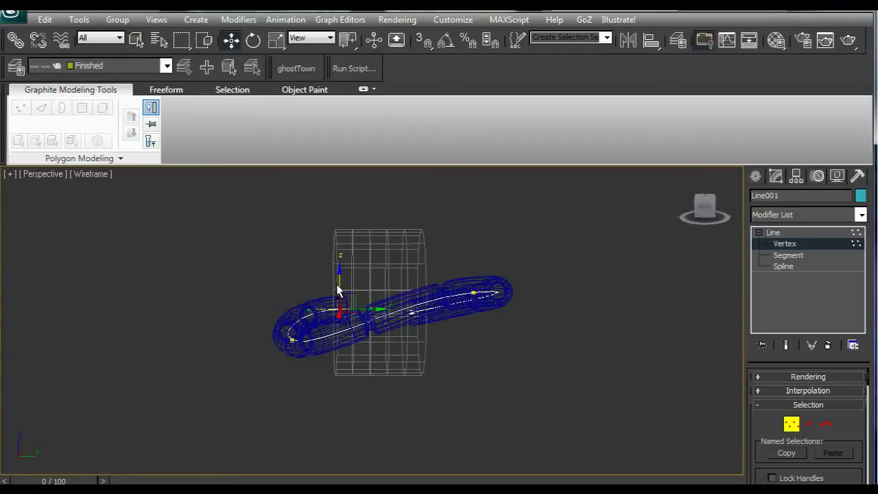
Step: Drop the right-end vertex and lift the next vertex so the tube curves around the cylinder
click(473, 293)
drag(474, 293, 476, 346)
click(412, 312)
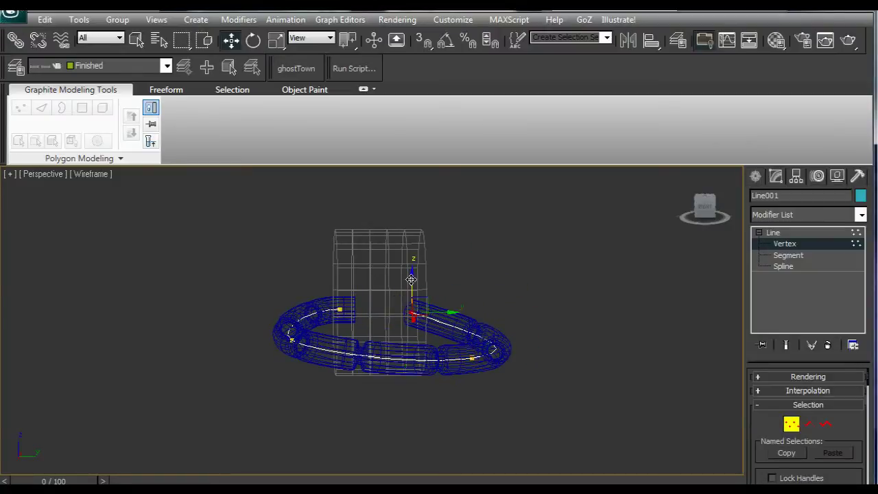
drag(411, 280, 411, 259)
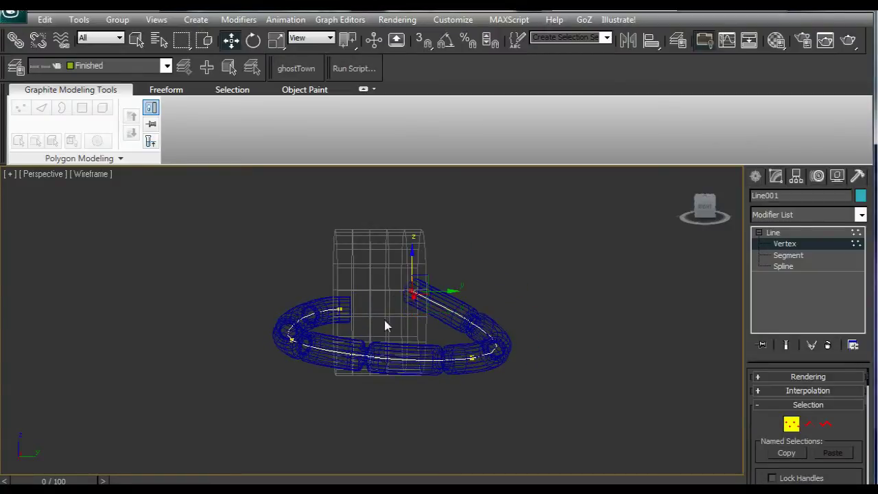
alt+middle_drag(384, 326, 421, 362)
Step: Raise a vertex on the lower arm to flatten it, then restore smooth shaded display
click(415, 359)
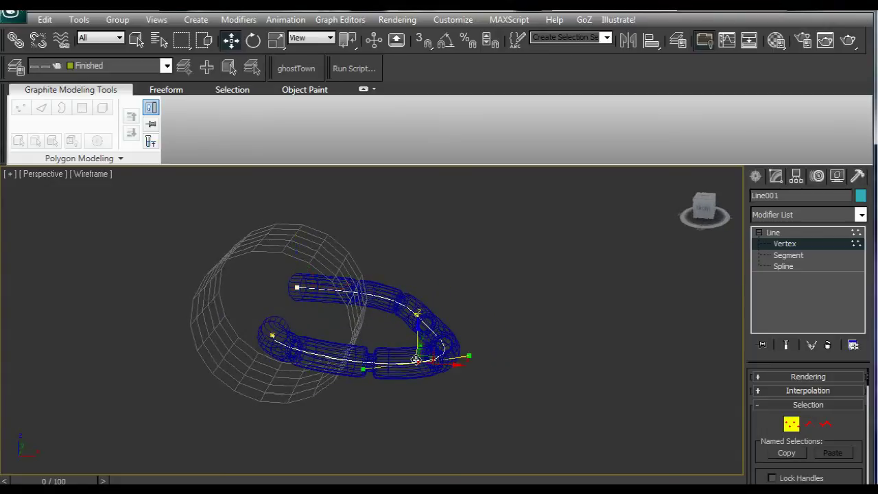
drag(416, 359, 405, 305)
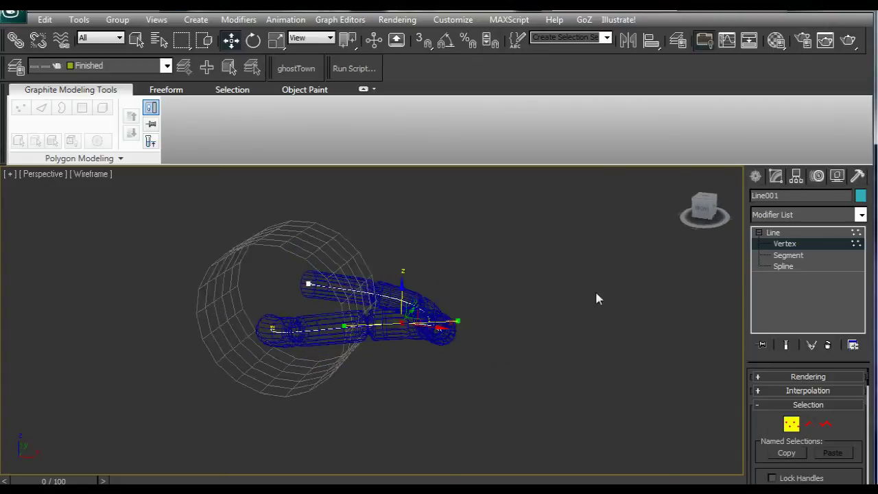
alt+middle_drag(596, 298, 560, 343)
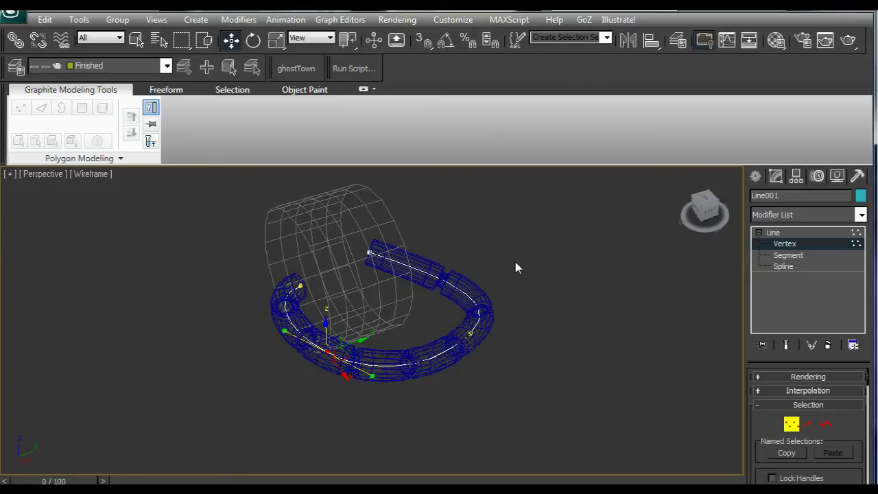
key(F3)
Step: Hide the Finished layer, frame the straight tube, and select the grey cylinder
click(166, 66)
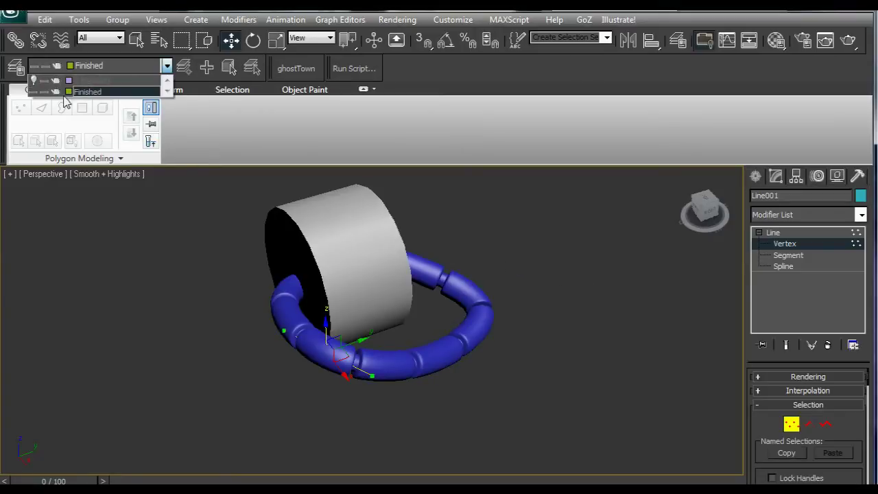
click(33, 91)
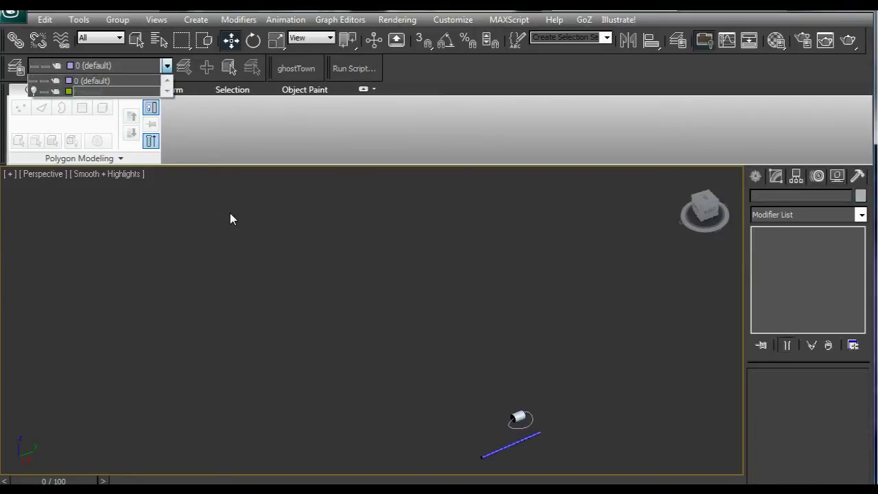
scroll(238, 215, up, 5)
alt+middle_drag(396, 309, 467, 326)
alt+middle_drag(417, 275, 493, 258)
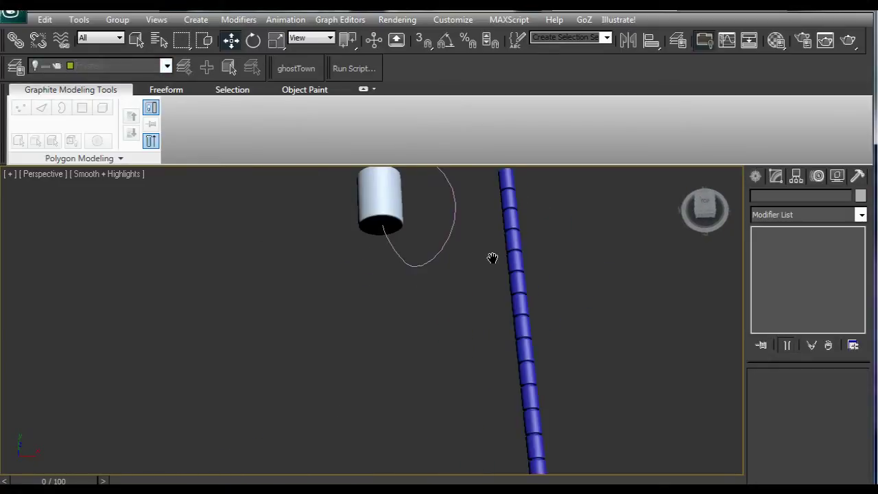
scroll(493, 258, down, 3)
click(384, 247)
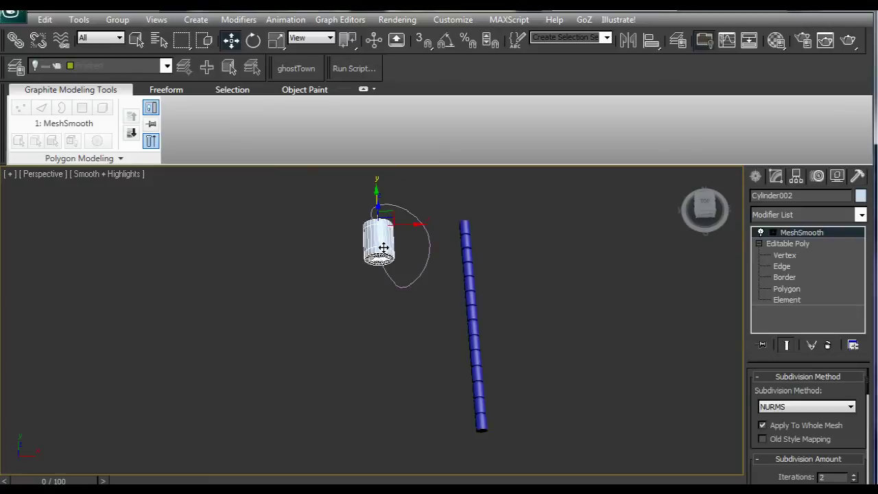
Step: Select the closed spline path and view the spline shape types in the Create panel
click(430, 275)
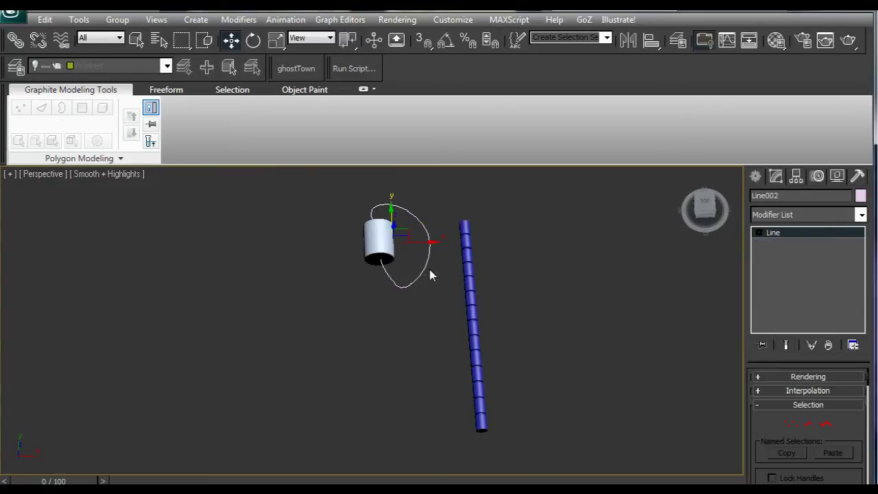
click(757, 177)
click(777, 199)
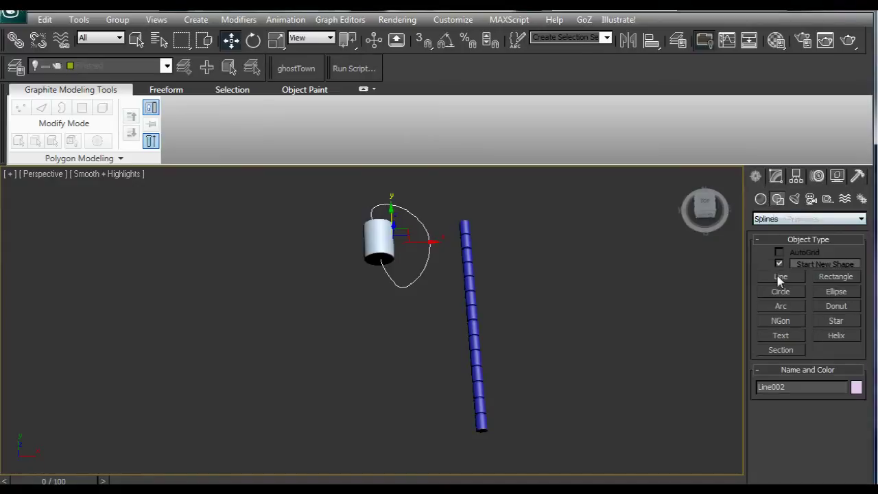
Step: Select the straight tube Cylinder003 and bring up the Modifier List in the Modify panel
click(470, 285)
click(776, 177)
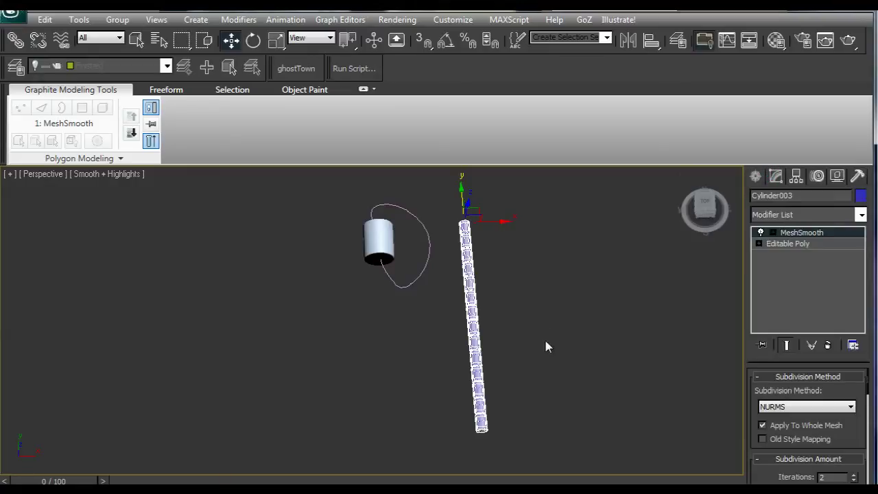
scroll(553, 339, up, 5)
middle_drag(576, 371, 556, 326)
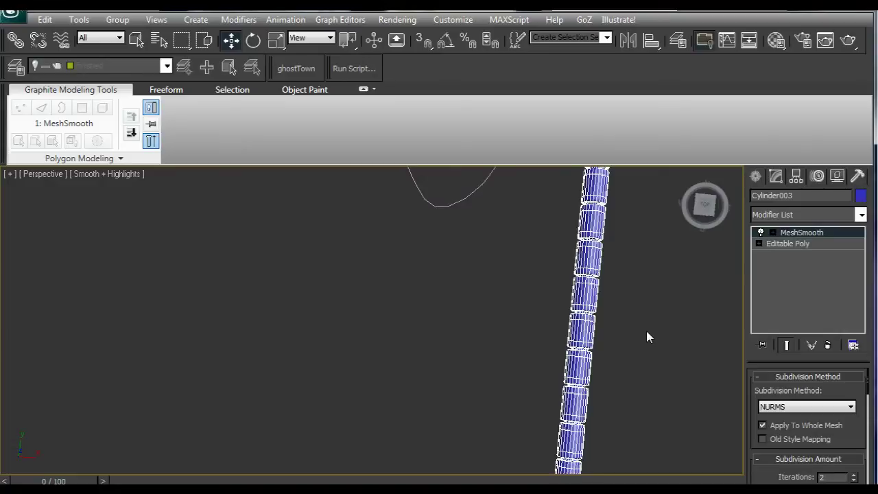
scroll(648, 328, down, 3)
scroll(621, 304, down, 2)
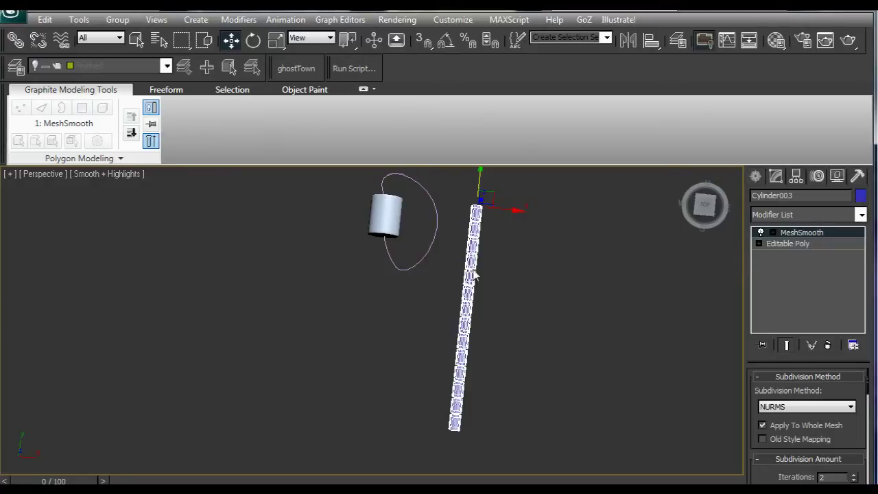
click(805, 217)
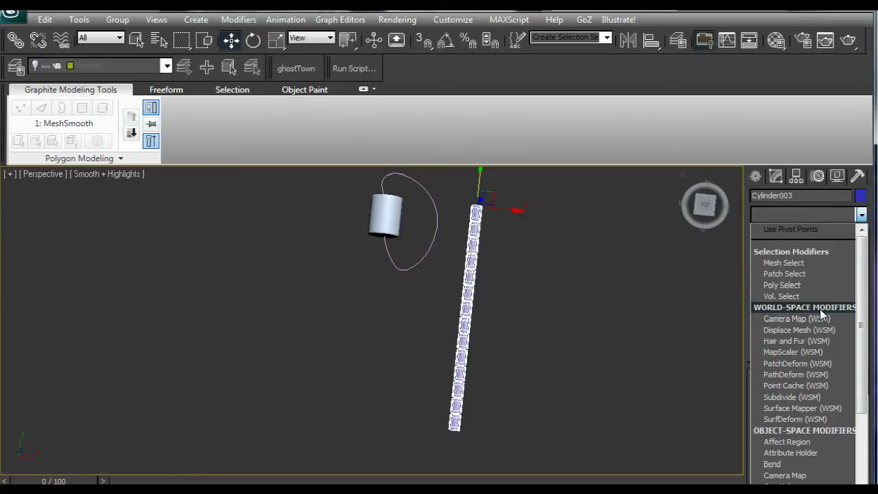
Step: Apply PathDeform (WSM) to Cylinder003 with Line002 as the path, looping the tube around the cylinder
click(819, 375)
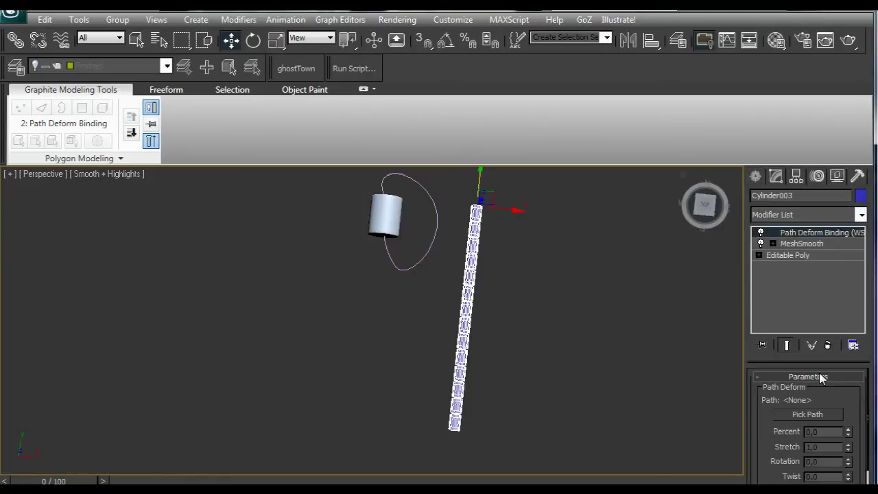
click(815, 415)
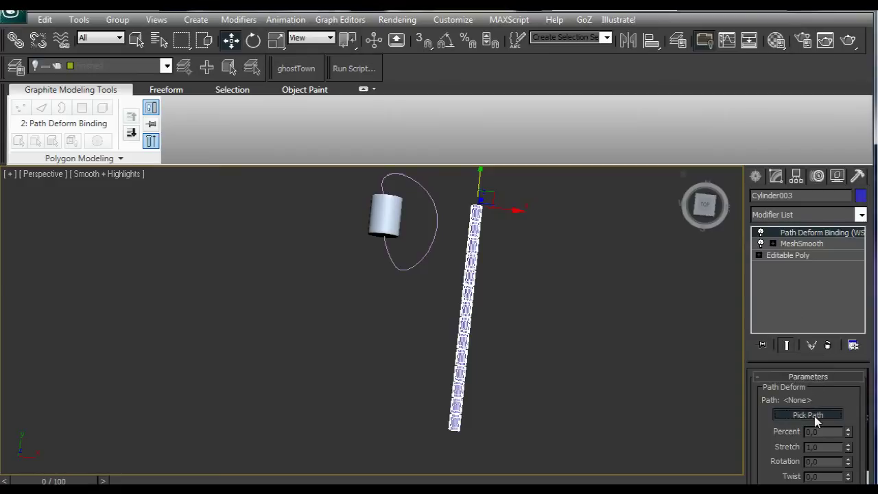
click(423, 255)
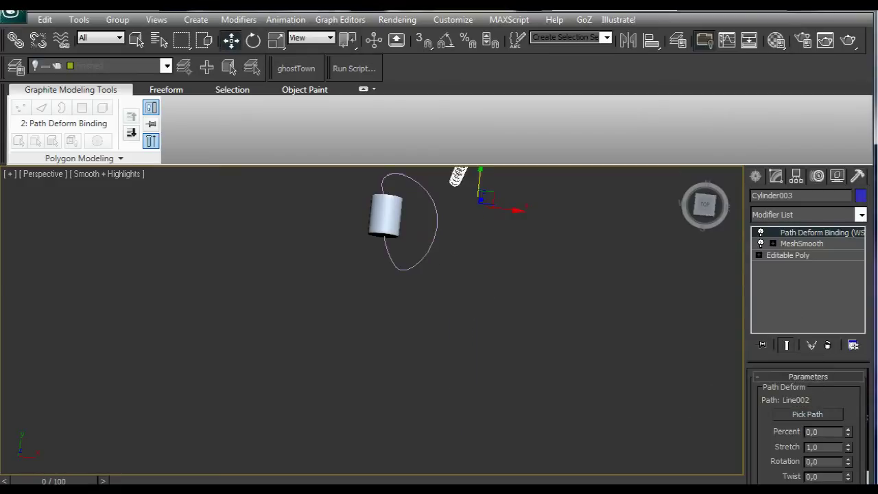
middle_drag(575, 295, 584, 390)
scroll(589, 380, up, 5)
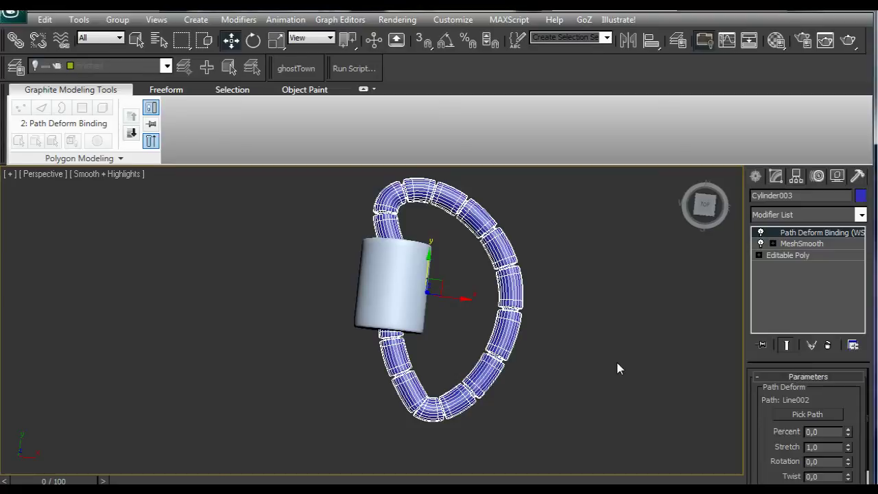
scroll(624, 351, down, 3)
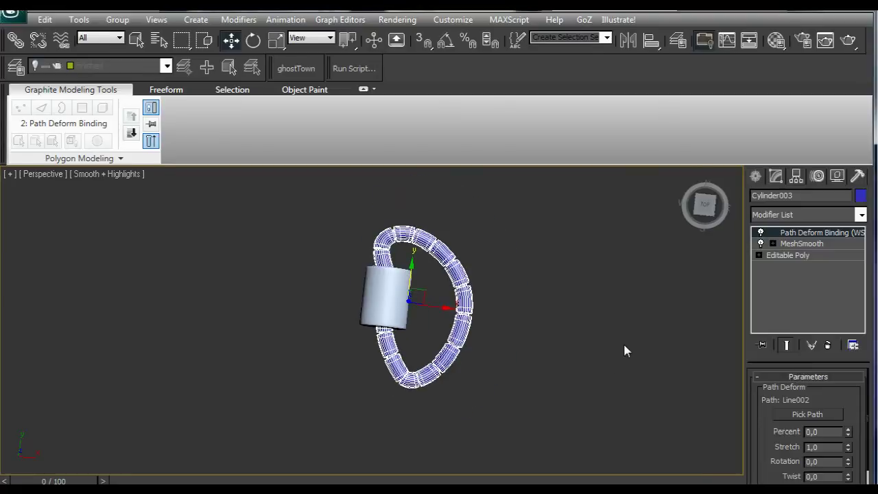
mouse_move(623, 341)
alt+middle_down()
mouse_move(587, 289)
mouse_move(616, 332)
alt+middle_up()
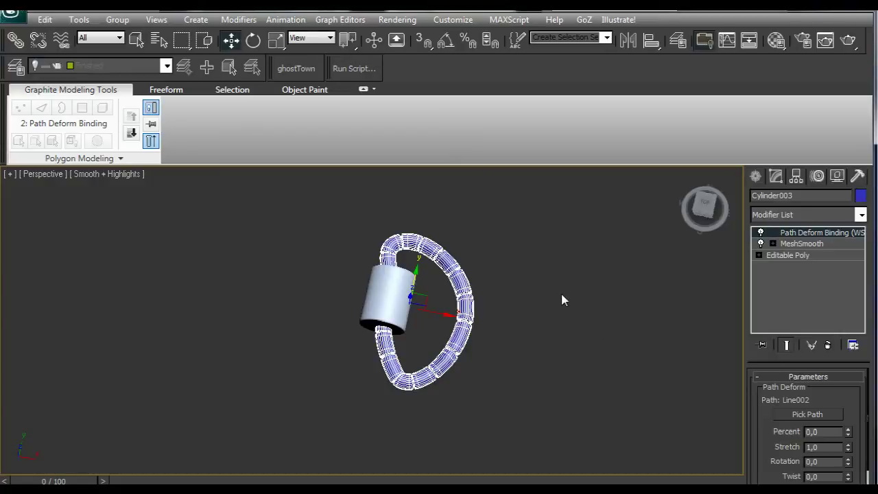
Step: Set Path Deform Stretch to 0,98 and Percent to -1,5 so the loop nearly closes
alt+middle_drag(561, 299, 576, 326)
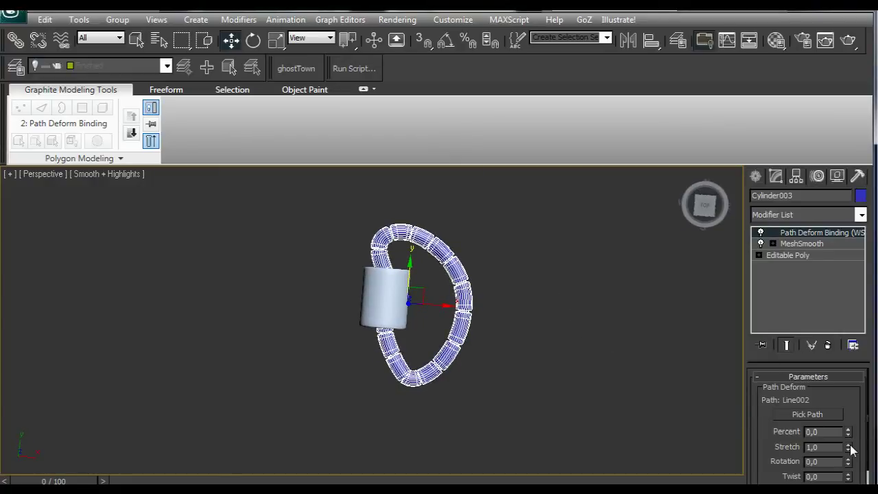
drag(849, 451, 857, 475)
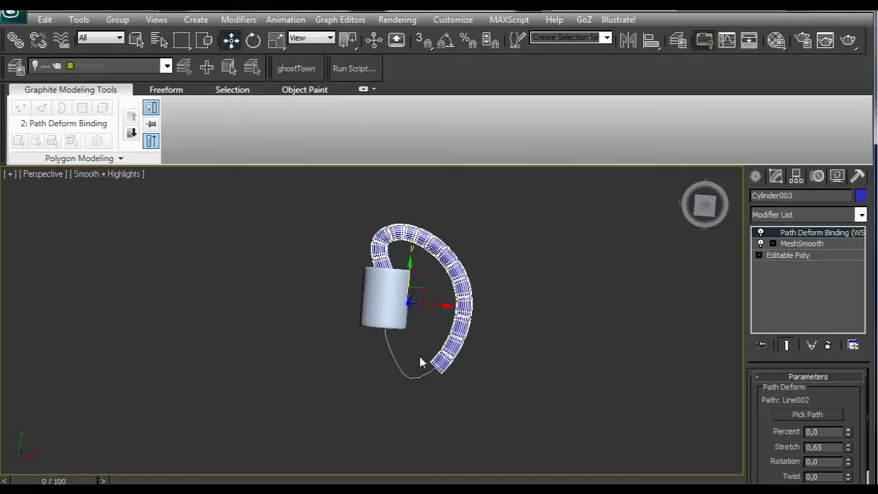
alt+middle_drag(527, 359, 542, 318)
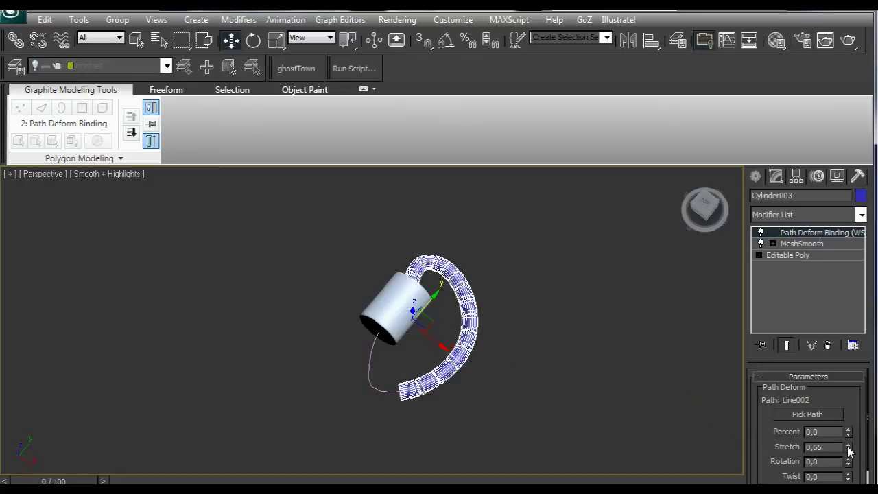
drag(848, 446, 849, 420)
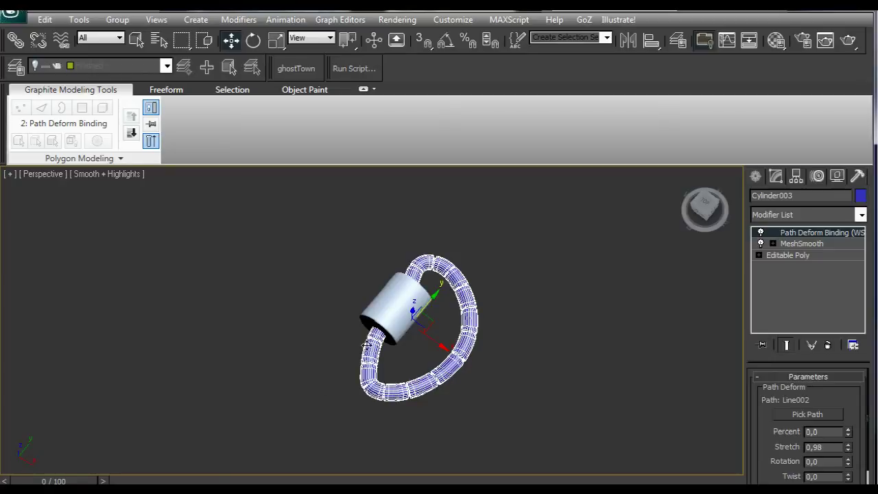
mouse_move(625, 332)
alt+middle_down()
mouse_move(594, 365)
mouse_move(613, 336)
alt+middle_up()
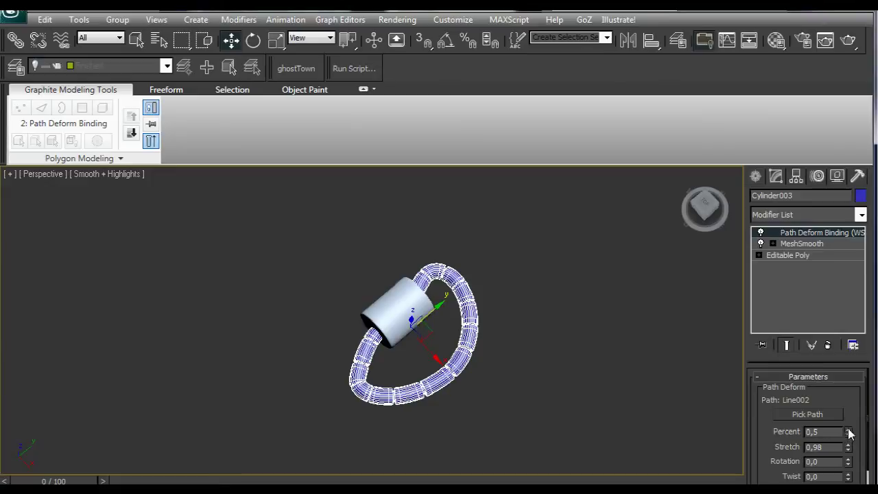
mouse_move(848, 431)
mouse_down()
mouse_move(839, 388)
mouse_move(849, 433)
mouse_up()
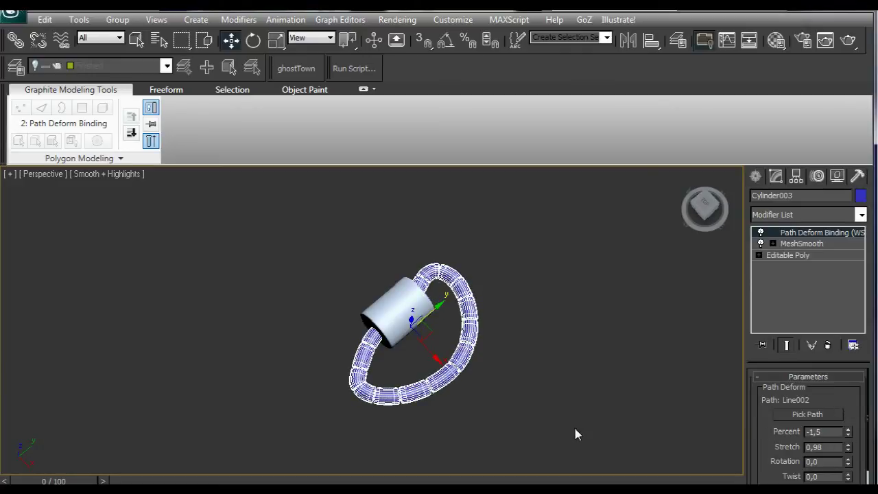
Step: Reset the Path Deform Percent value to 0
double_click(821, 432)
text(0)
key(Return)
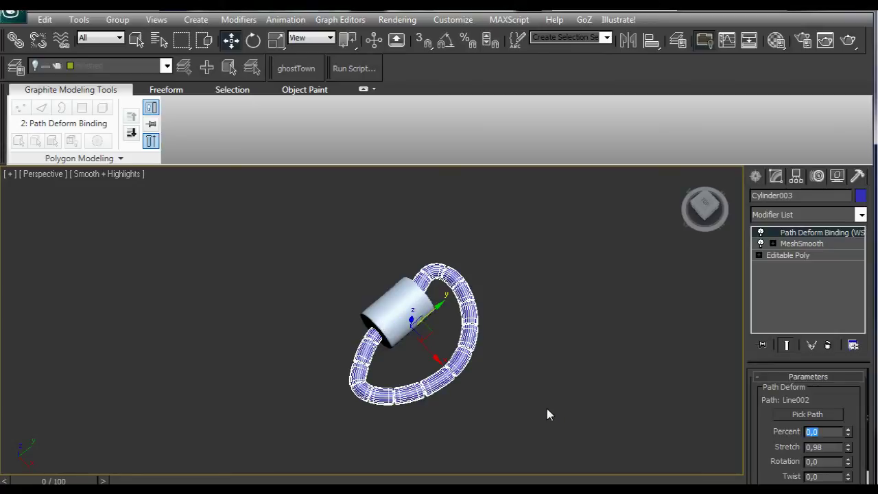
alt+middle_drag(515, 397, 522, 380)
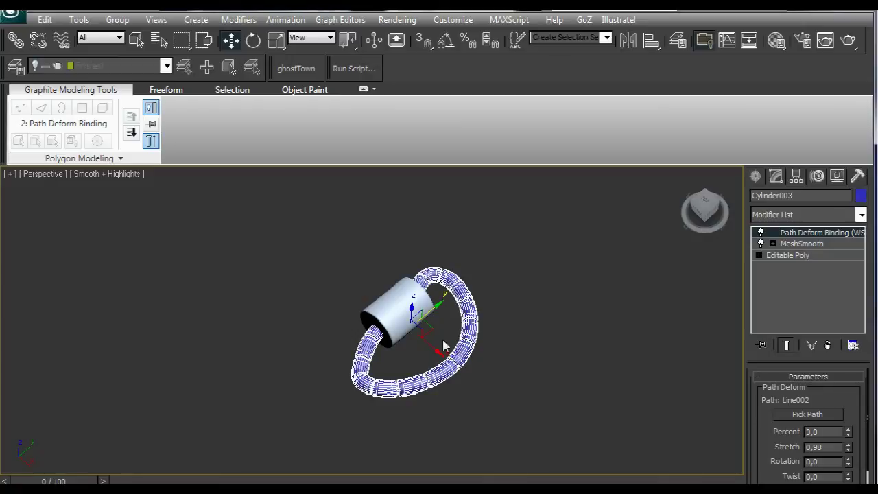
click(275, 41)
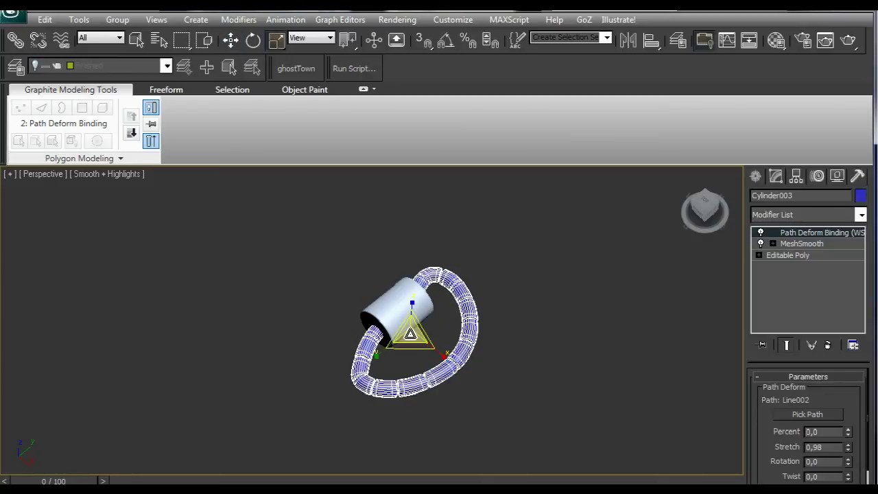
Step: Scale the tube up thicker and lower Stretch to about 0,63 for a compact loop, then deselect
drag(411, 334, 410, 278)
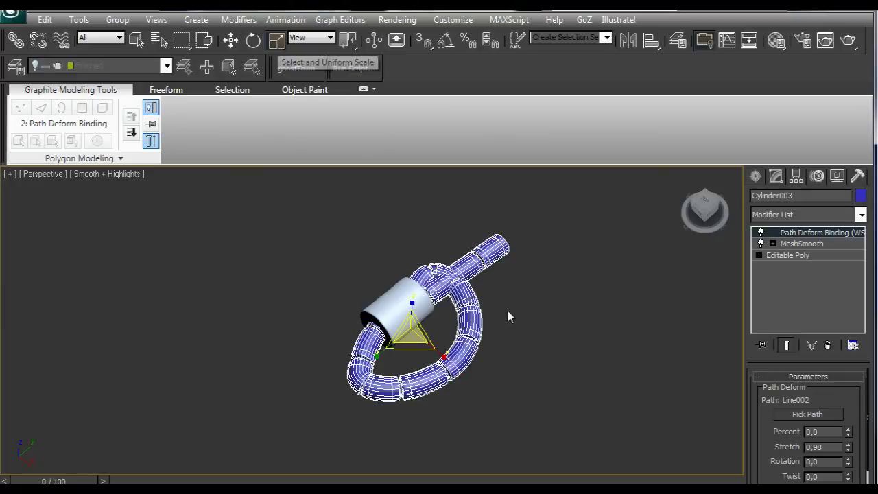
drag(848, 451, 849, 474)
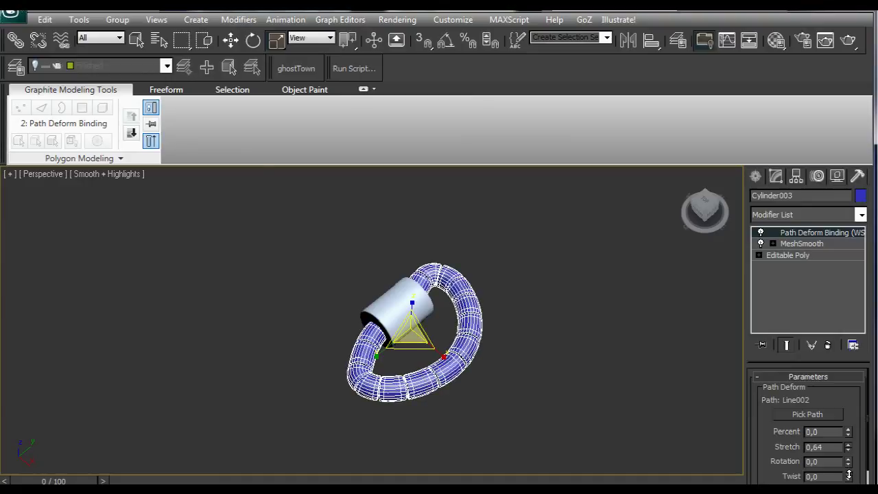
click(530, 362)
alt+middle_drag(520, 364, 556, 376)
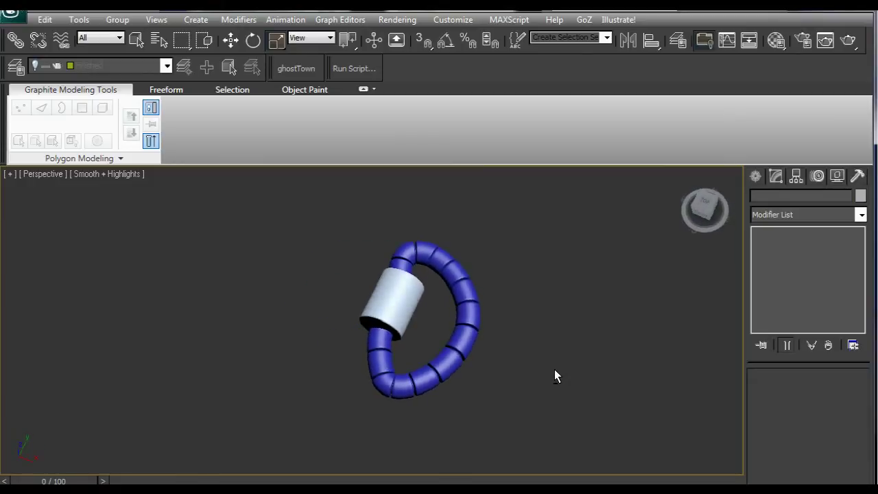